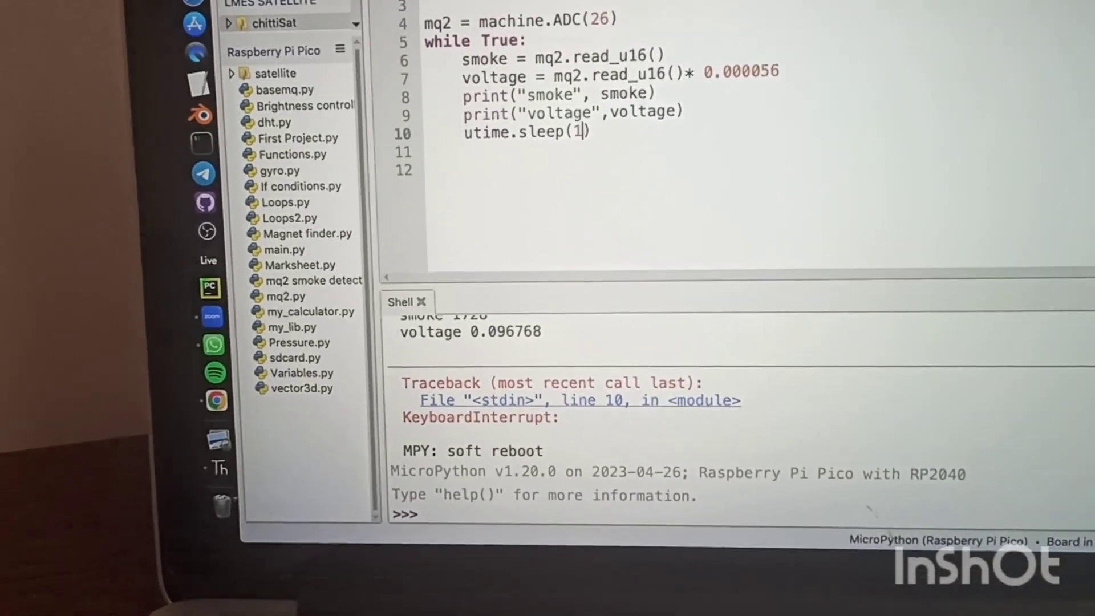
Run the MQ2 script with F5 and watch smoke readings climb from about 1500 toward 3000 in the shell
key("F5")
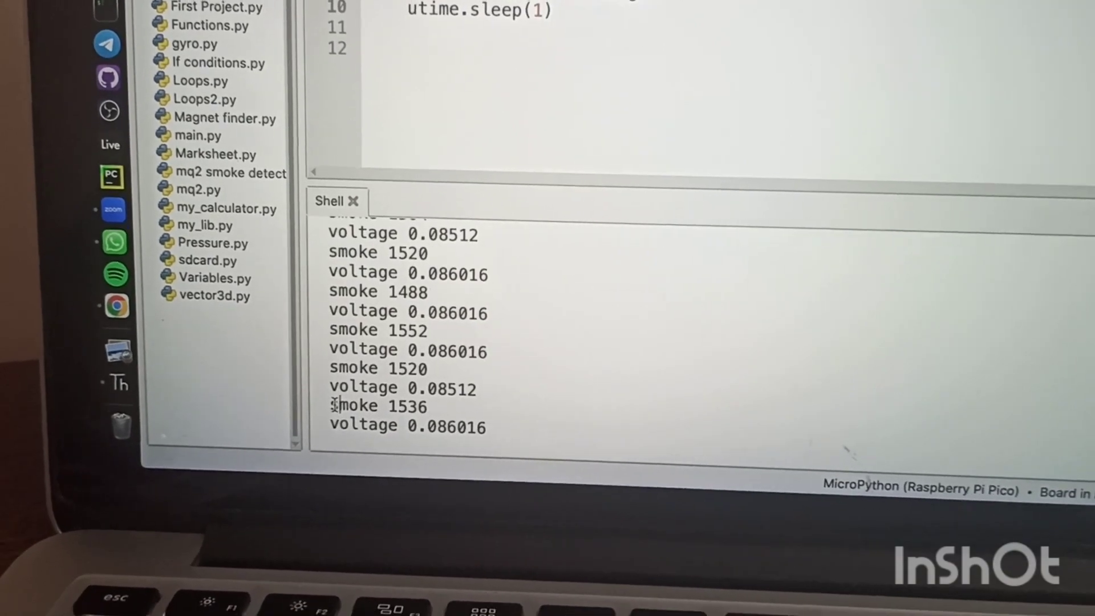
left_click_drag(334, 406, 428, 385)
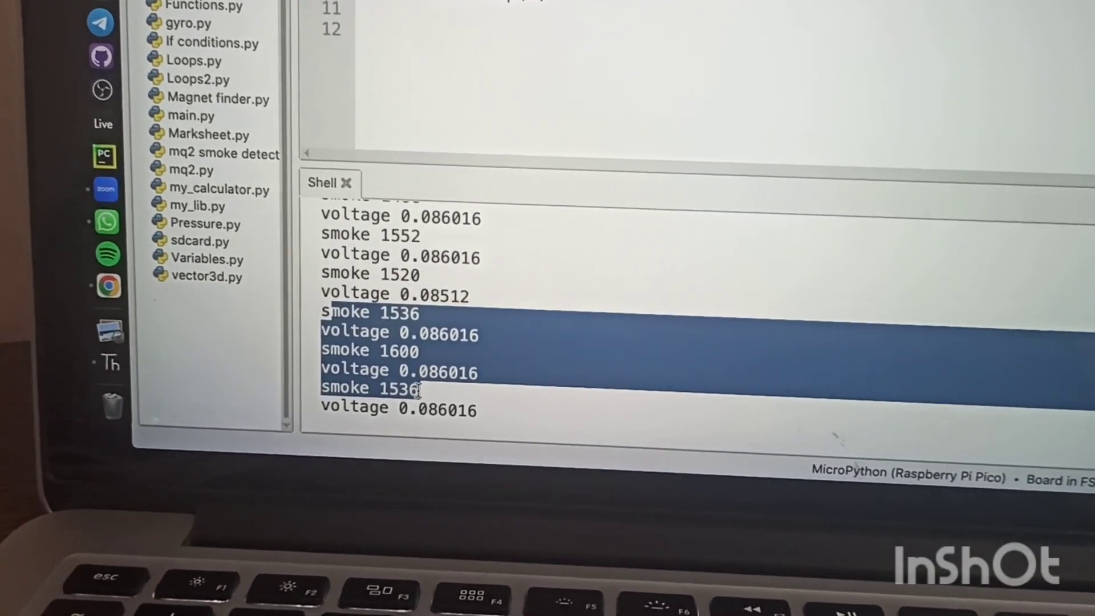
left_click(384, 380)
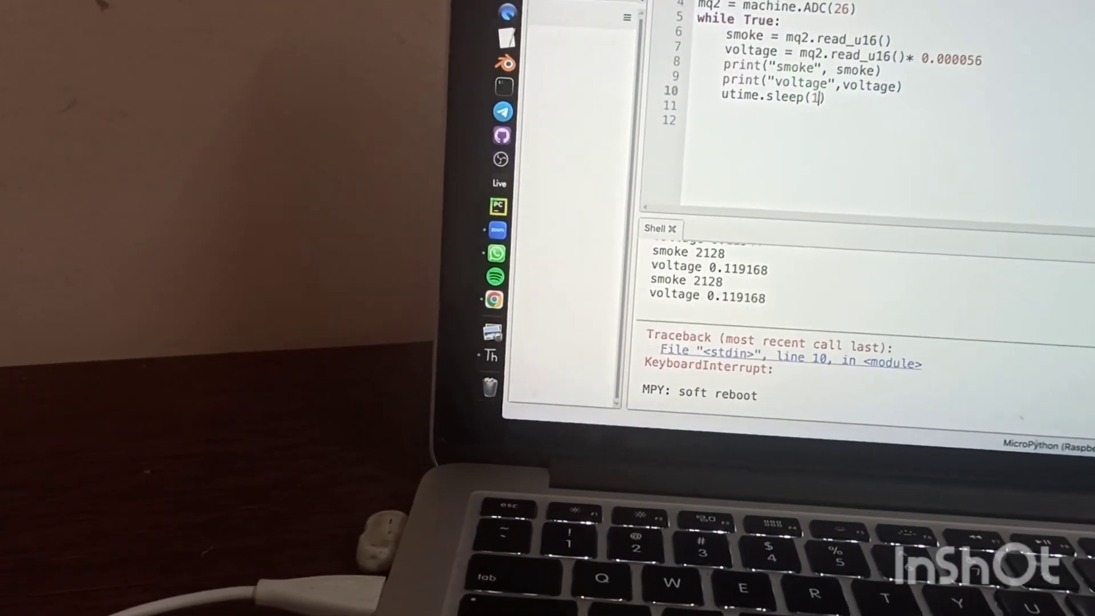
scroll(973, 319, "up", 2)
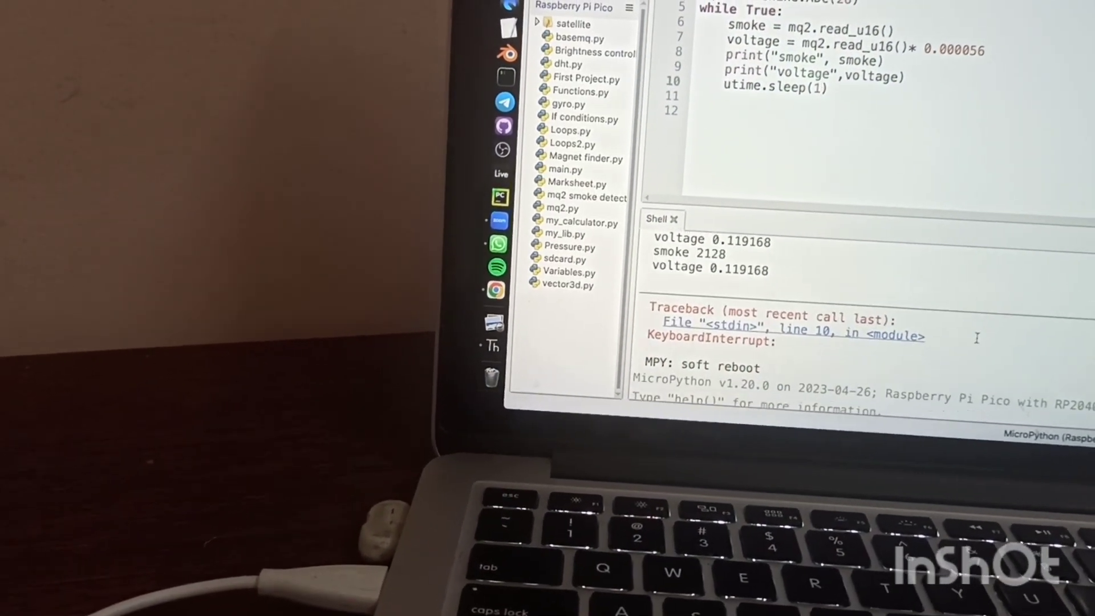
scroll(972, 336, "up", 2)
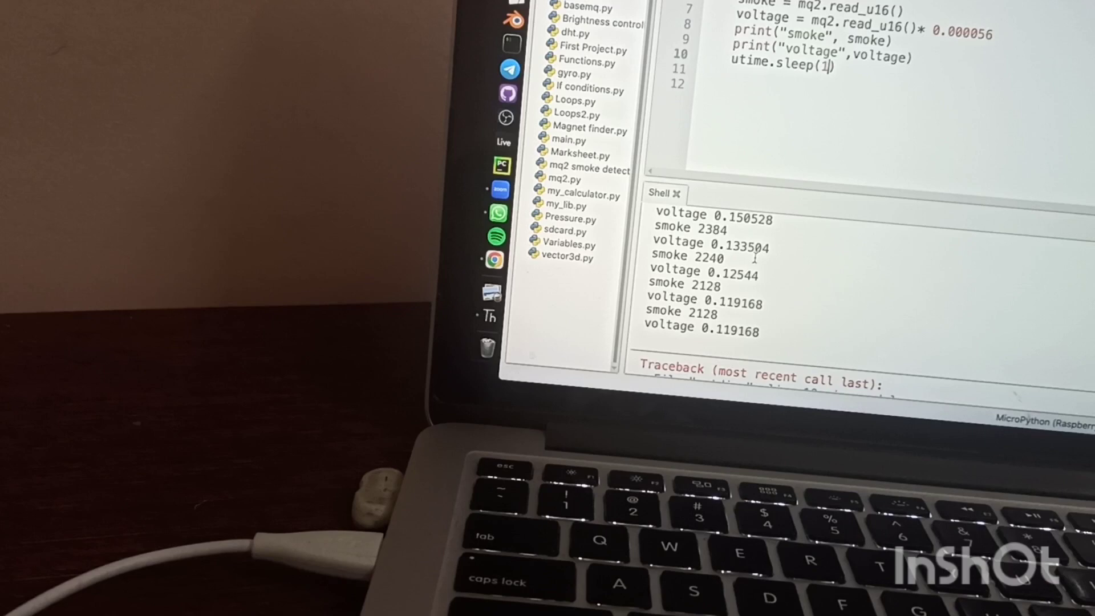
scroll(752, 258, "up", 1)
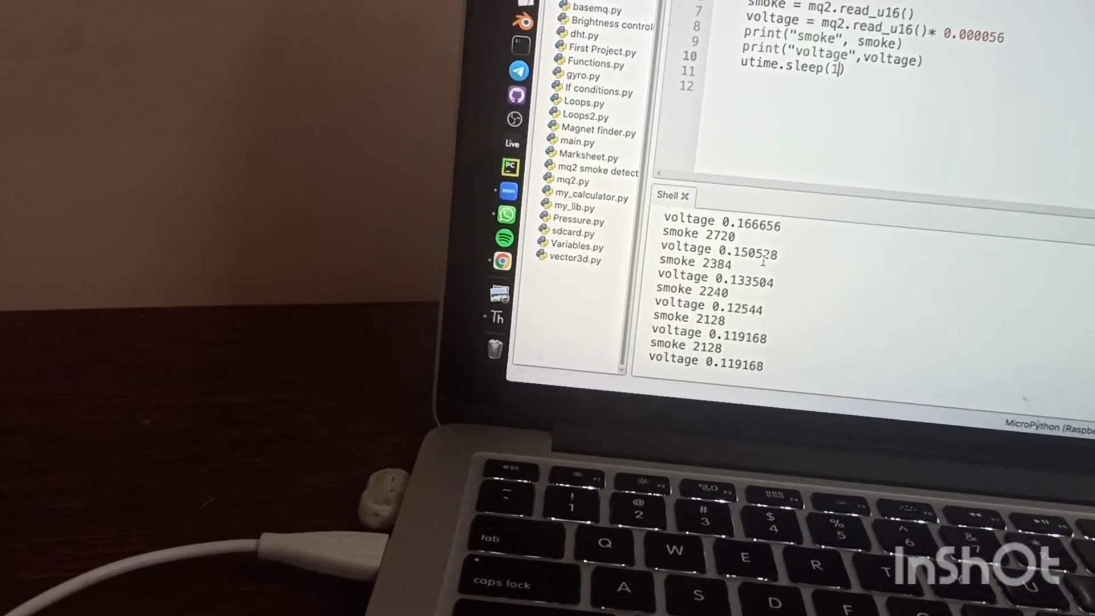